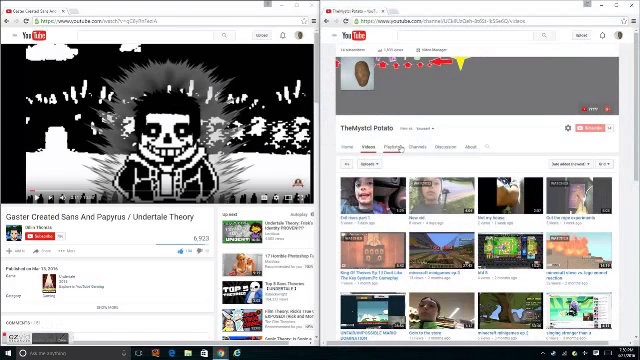
Step: Close the other video window and maximize the TheMystcl Potato channel Videos window
{"action": "key", "text": "ctrl+w"}
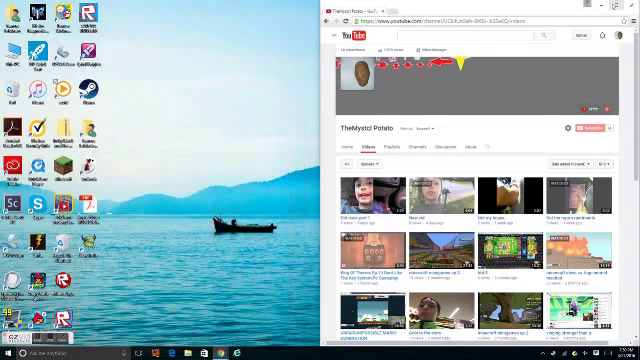
{"action": "key", "text": "super+Left"}
{"action": "key", "text": "super+Up"}
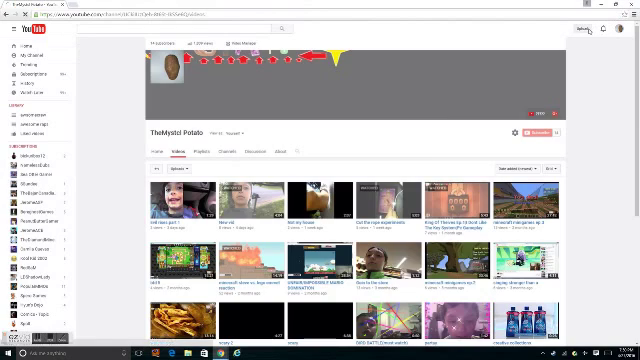
Step: Open the Upload page and cancel the file chooser without selecting a video
{"action": "left_click", "coordinate": [584, 29]}
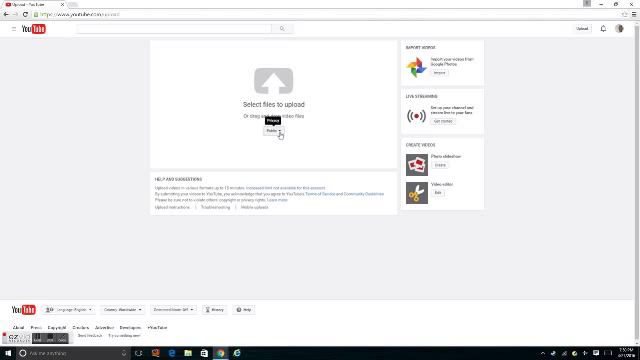
{"action": "left_click", "coordinate": [280, 133]}
{"action": "left_click", "coordinate": [276, 86]}
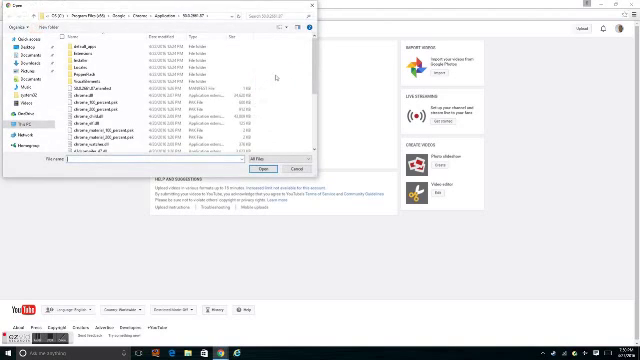
{"action": "key", "text": "Escape"}
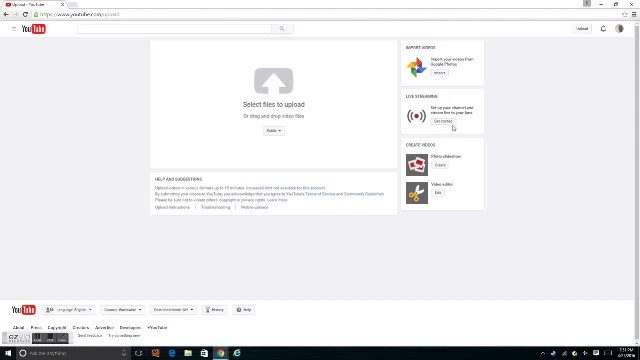
Step: Open Live Streaming 'Get started' and close the 'Other live streams' card over the preview
{"action": "left_click", "coordinate": [442, 120]}
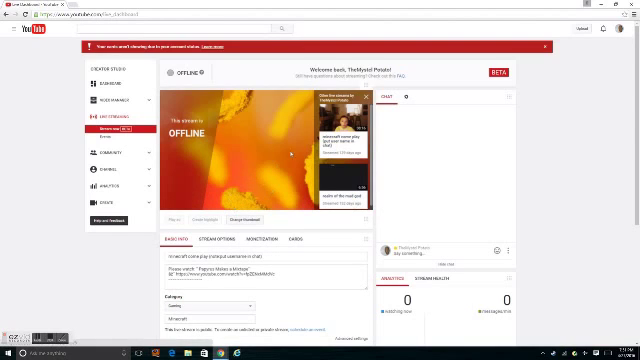
{"action": "left_click", "coordinate": [366, 97]}
{"action": "mouse_move", "coordinate": [266, 150]}
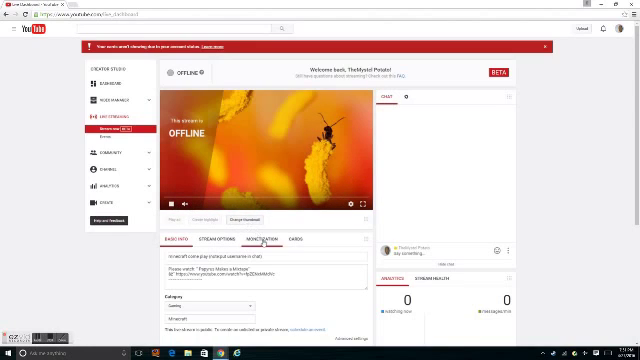
{"action": "scroll", "coordinate": [307, 258], "scroll_direction": "down", "scroll_amount": 1}
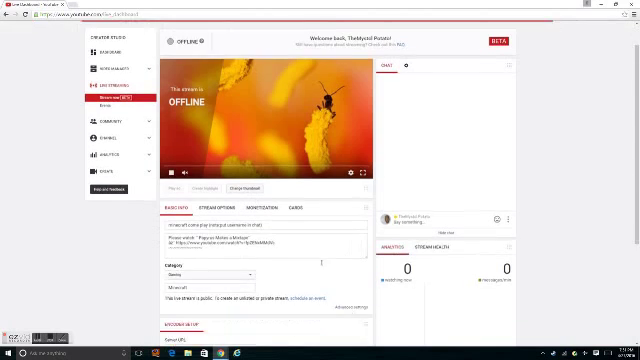
{"action": "scroll", "coordinate": [328, 259], "scroll_direction": "up", "scroll_amount": 1}
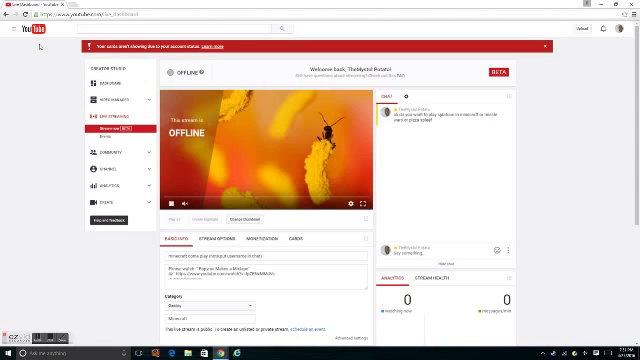
Step: Go to My channel from the navigation sidebar to view TheMystcl Potato's home page
{"action": "left_click", "coordinate": [15, 30]}
{"action": "left_click", "coordinate": [22, 54]}
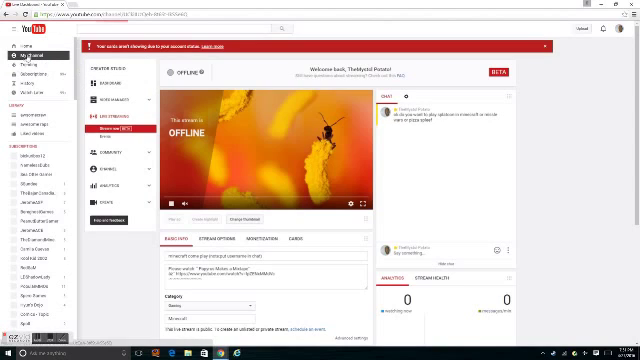
{"action": "scroll", "coordinate": [494, 200], "scroll_direction": "down", "scroll_amount": 1}
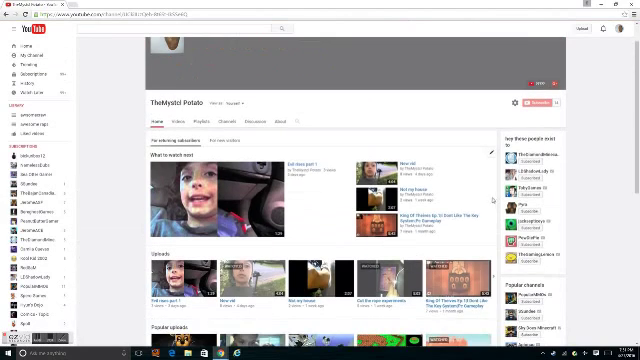
{"action": "scroll", "coordinate": [480, 203], "scroll_direction": "down", "scroll_amount": 1}
{"action": "scroll", "coordinate": [480, 203], "scroll_direction": "down", "scroll_amount": 1}
{"action": "scroll", "coordinate": [480, 203], "scroll_direction": "down", "scroll_amount": 1}
{"action": "scroll", "coordinate": [480, 203], "scroll_direction": "down", "scroll_amount": 1}
{"action": "scroll", "coordinate": [400, 183], "scroll_direction": "up", "scroll_amount": 2}
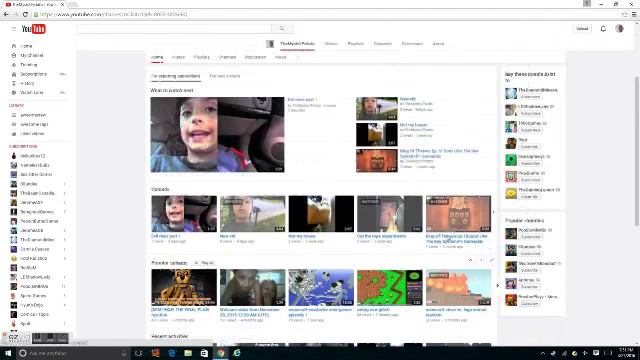
{"action": "scroll", "coordinate": [400, 183], "scroll_direction": "up", "scroll_amount": 3}
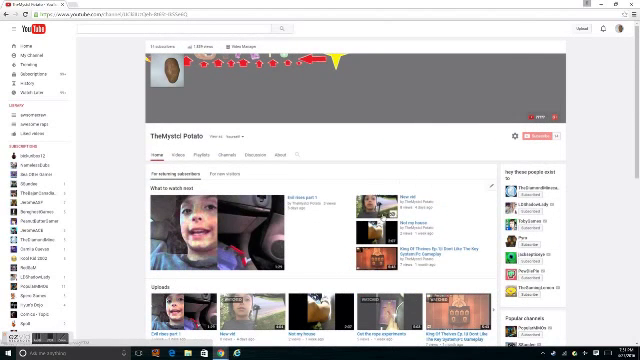
{"action": "mouse_move", "coordinate": [443, 150]}
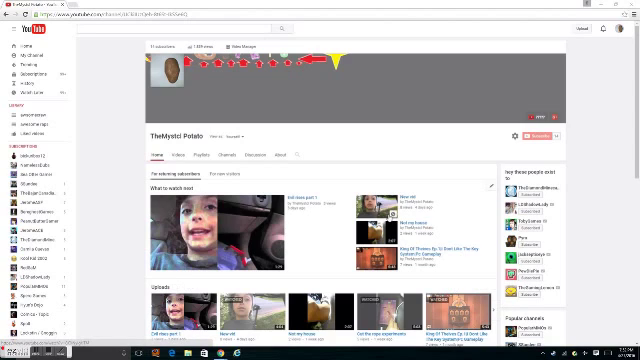
Step: Play the 'New vid' thumbnail from What to watch next on its watch page
{"action": "left_click", "coordinate": [386, 222]}
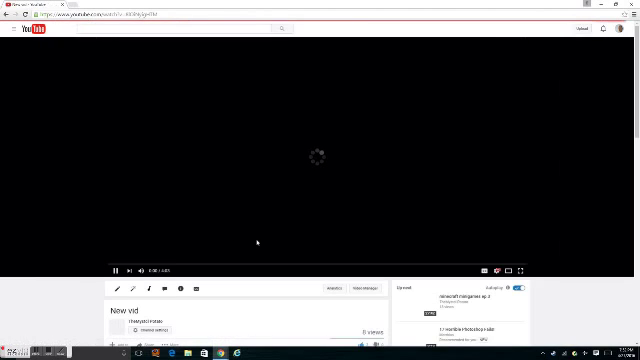
{"action": "scroll", "coordinate": [204, 304], "scroll_direction": "down", "scroll_amount": 1}
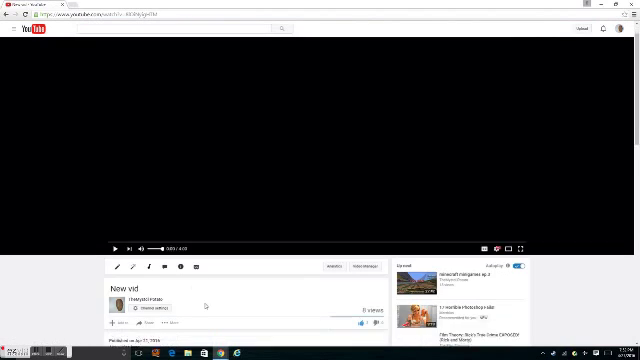
{"action": "scroll", "coordinate": [261, 281], "scroll_direction": "down", "scroll_amount": 1}
{"action": "scroll", "coordinate": [280, 282], "scroll_direction": "down", "scroll_amount": 1}
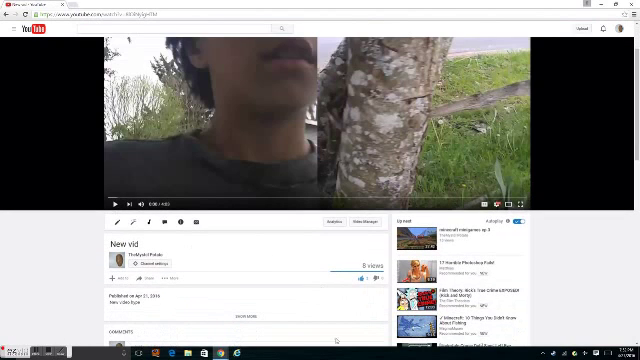